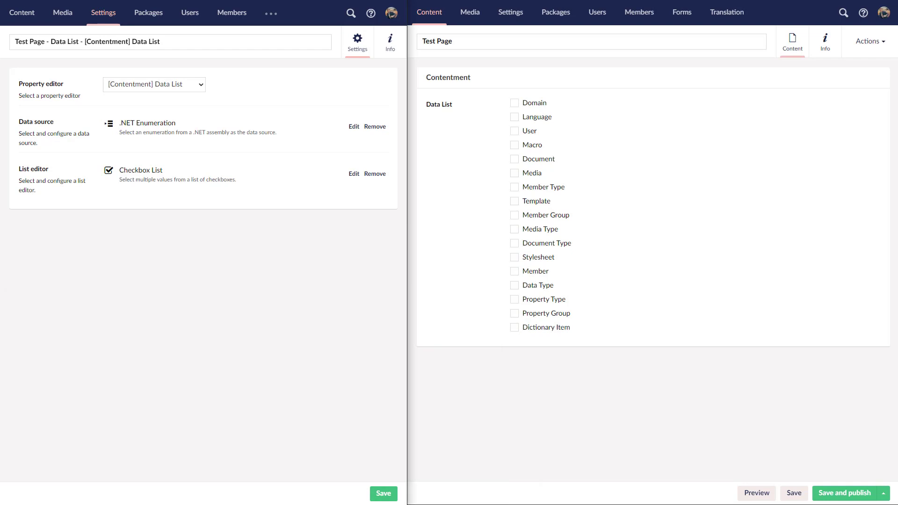
- Set the .NET Enumeration data source to the Day Of Week enumeration from the mscorlib assembly
{"action": "left_click", "coordinate": [175, 348]}
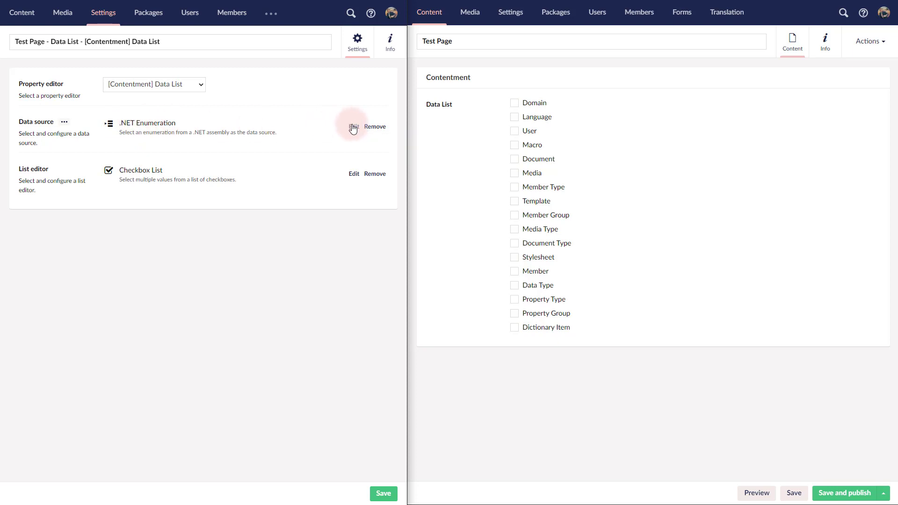
{"action": "left_click", "coordinate": [353, 127]}
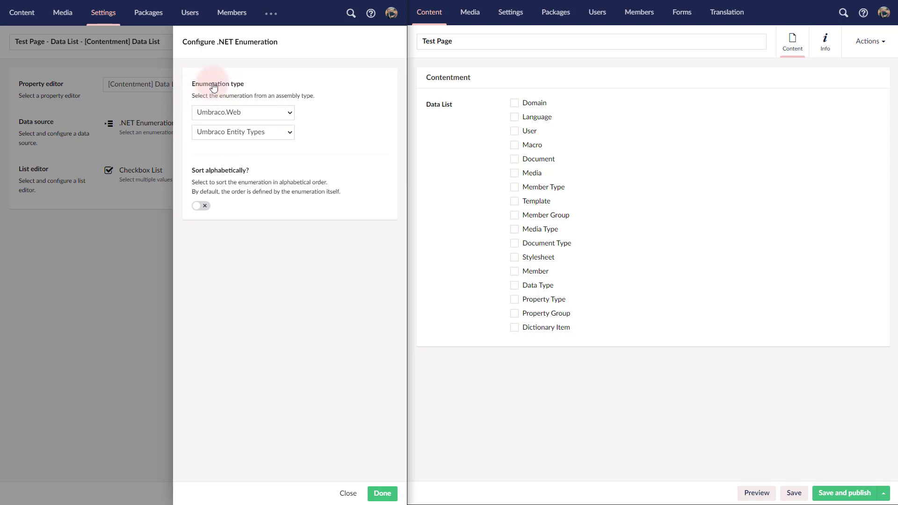
{"action": "left_click", "coordinate": [275, 114]}
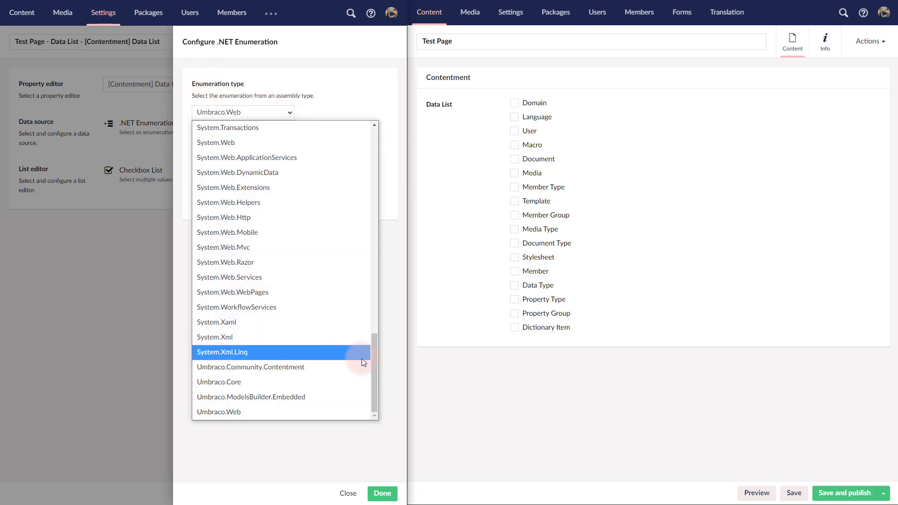
{"action": "left_click_drag", "start_coordinate": [374, 356], "coordinate": [378, 297]}
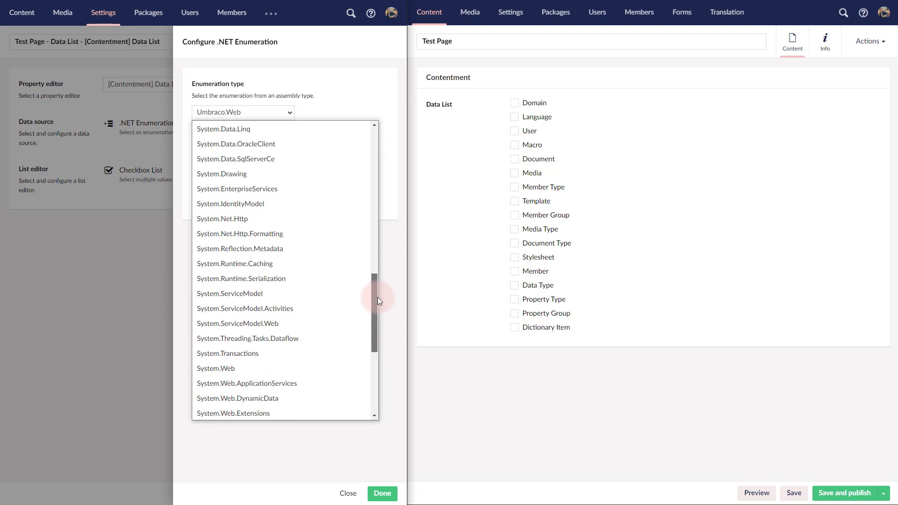
{"action": "left_click_drag", "start_coordinate": [377, 297], "coordinate": [366, 229]}
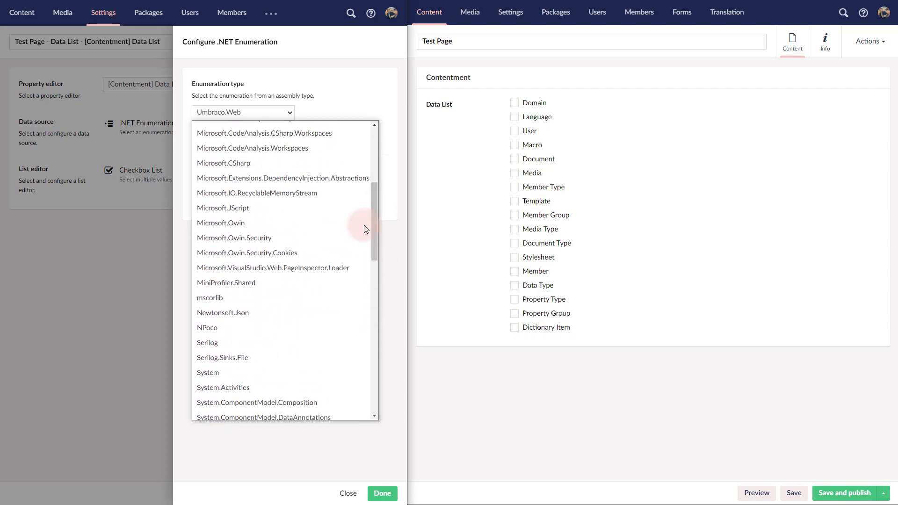
{"action": "left_click", "coordinate": [217, 301]}
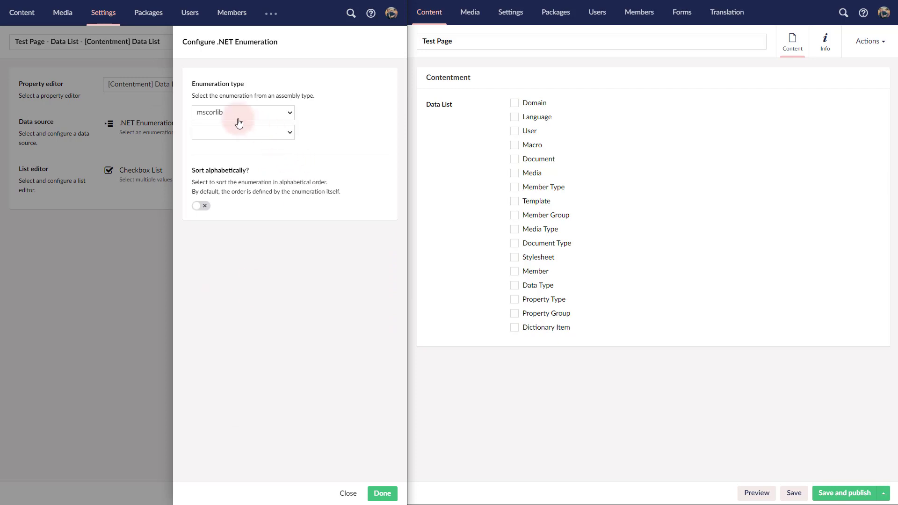
{"action": "left_click", "coordinate": [275, 136]}
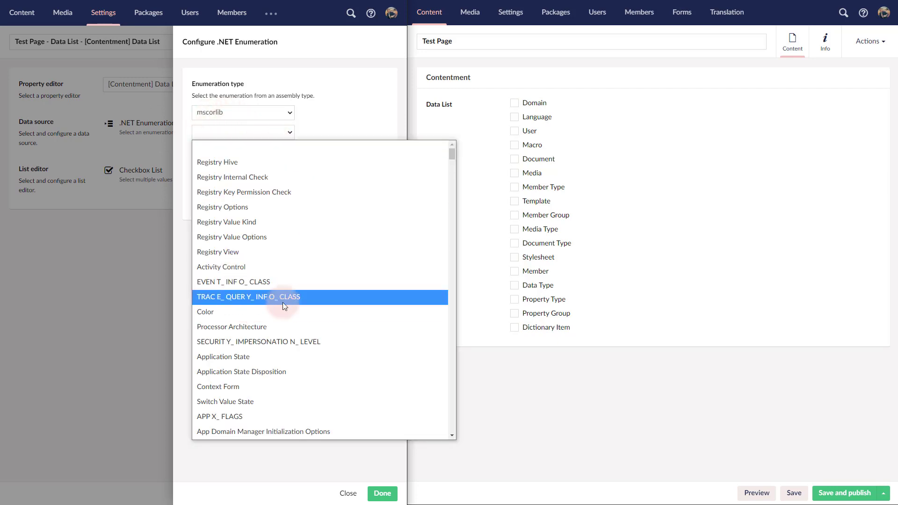
{"action": "scroll", "coordinate": [309, 302], "scroll_direction": "down", "scroll_amount": 4}
{"action": "scroll", "coordinate": [331, 293], "scroll_direction": "down", "scroll_amount": 4}
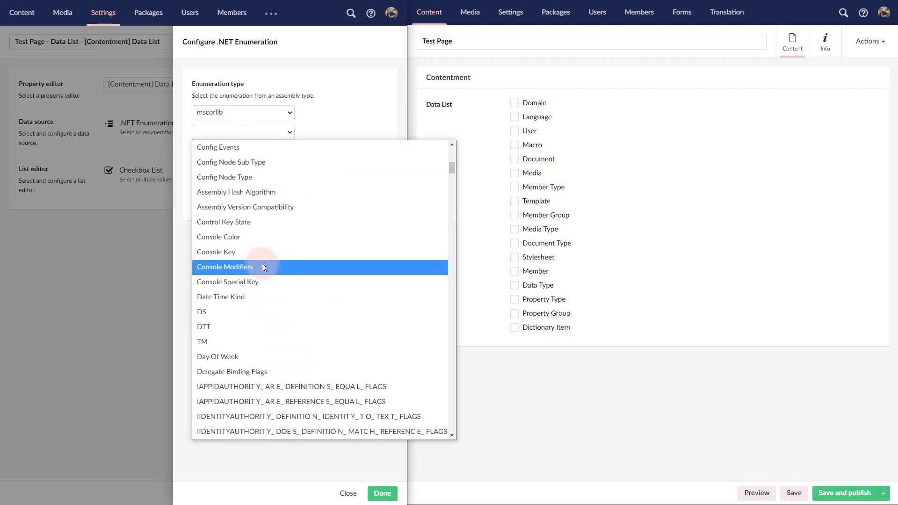
{"action": "left_click", "coordinate": [234, 358]}
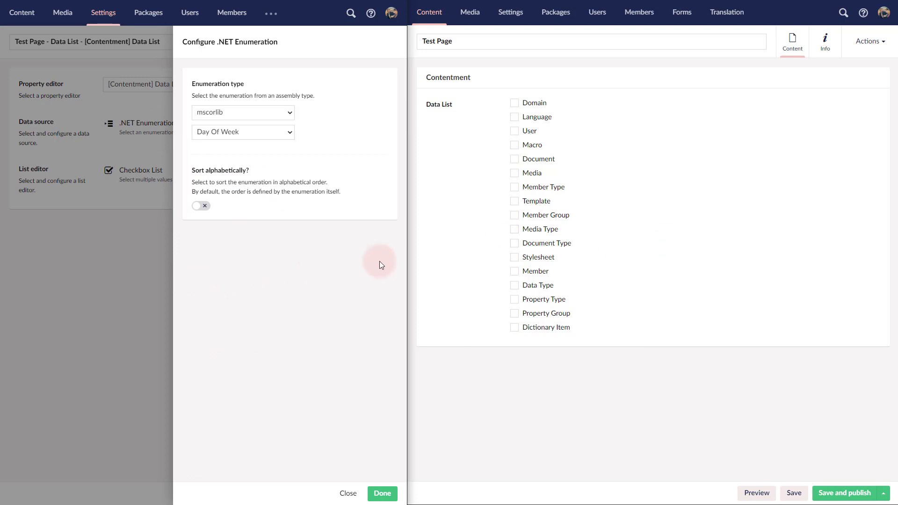
- Apply the enumeration configuration, saving the data type, and reload the Test Page content
{"action": "left_click", "coordinate": [377, 492]}
{"action": "left_click", "coordinate": [384, 495]}
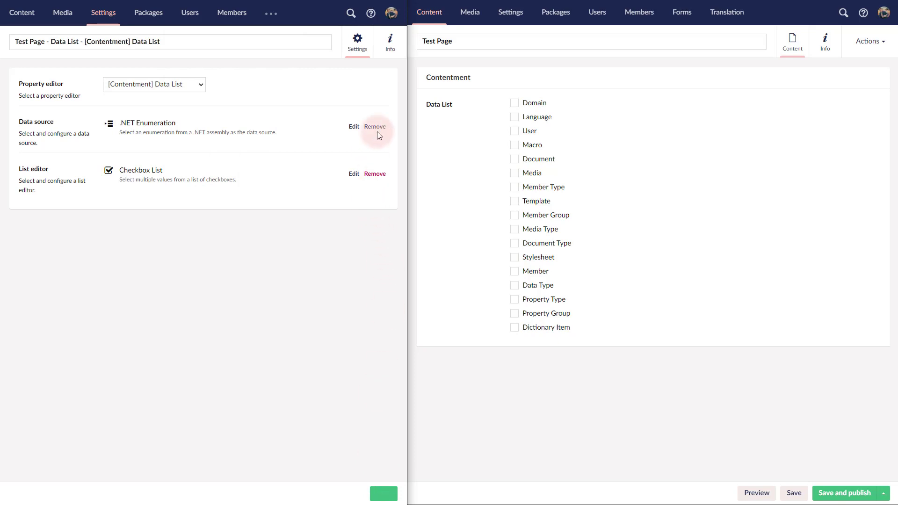
{"action": "key", "text": "F5"}
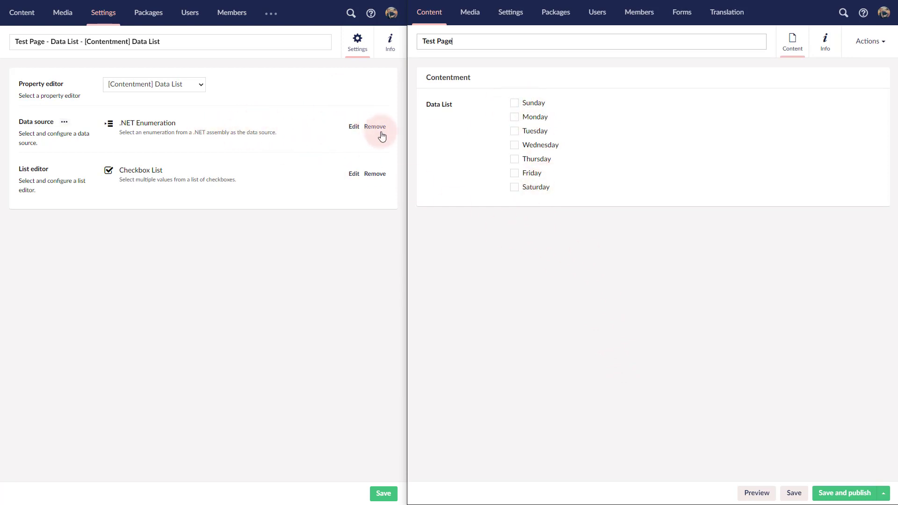
{"action": "left_click", "coordinate": [354, 126]}
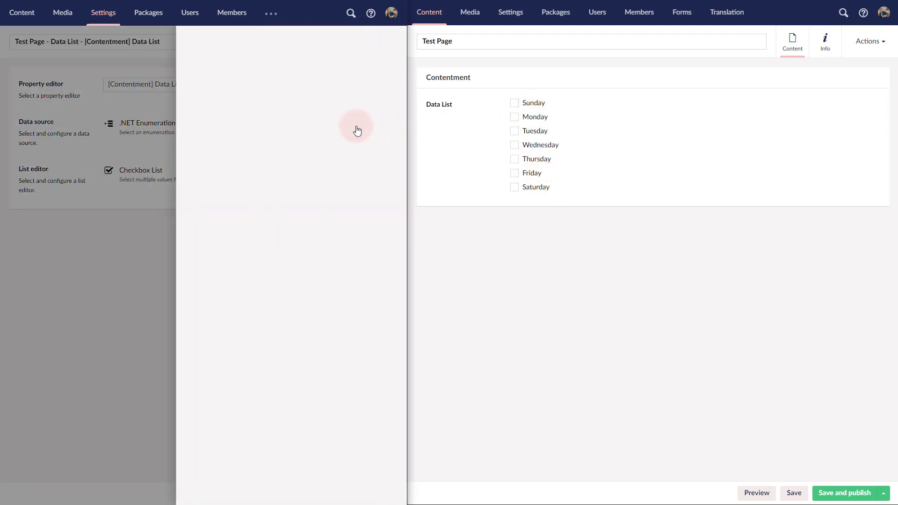
{"action": "left_click", "coordinate": [201, 207]}
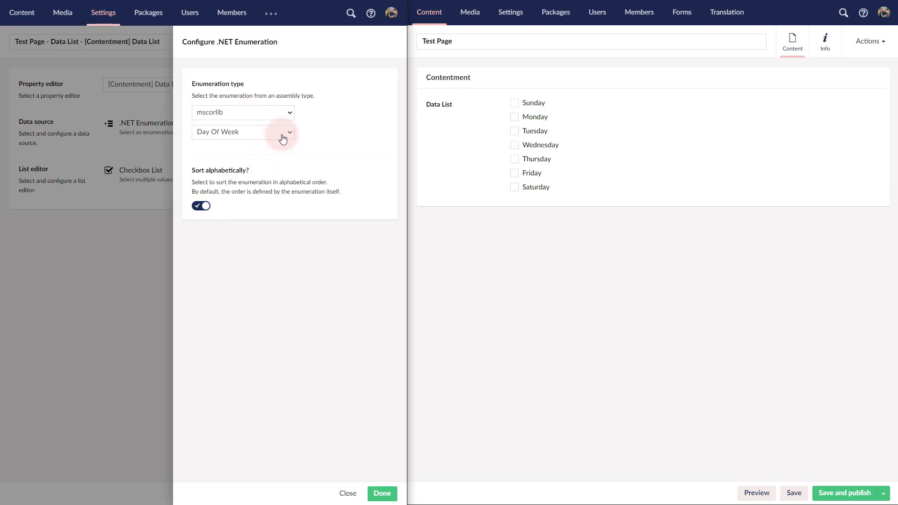
{"action": "left_click", "coordinate": [346, 495]}
- Remove the .NET Enumeration data source and choose File System as its replacement
{"action": "left_click", "coordinate": [374, 126]}
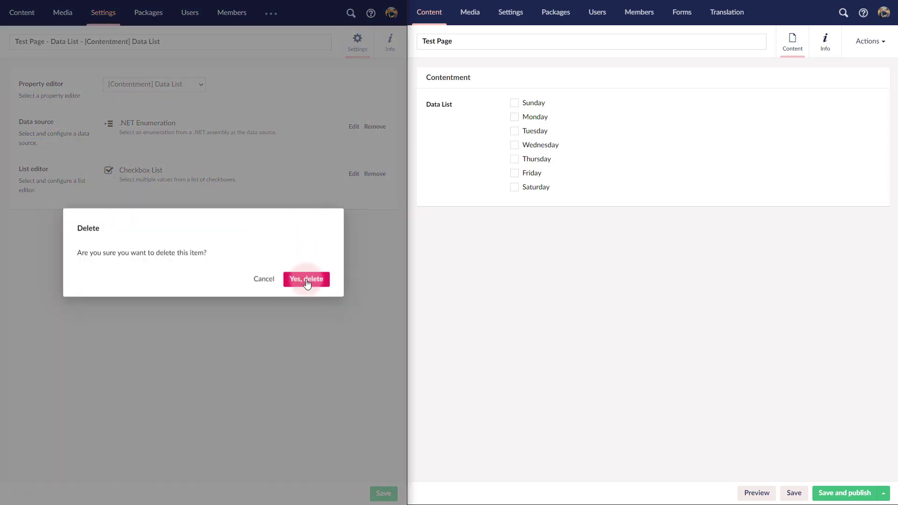
{"action": "left_click", "coordinate": [306, 279]}
{"action": "left_click", "coordinate": [172, 124]}
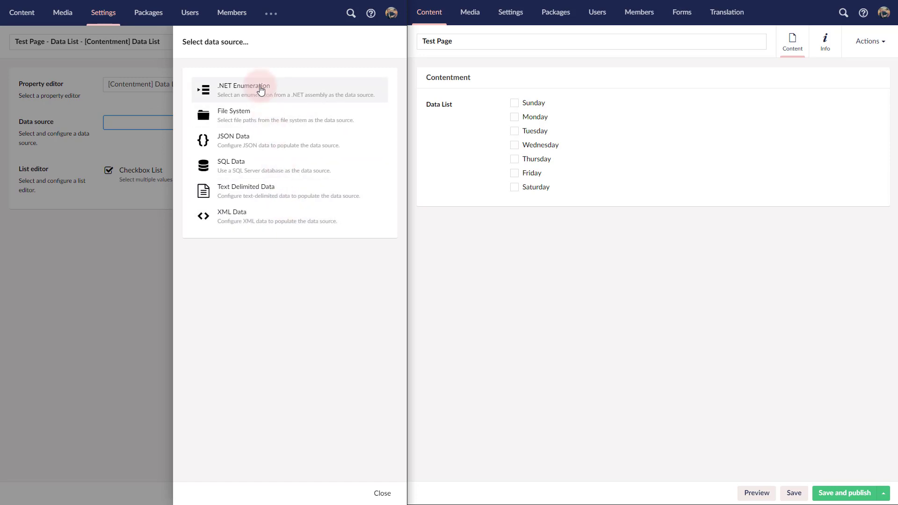
{"action": "left_click", "coordinate": [261, 124]}
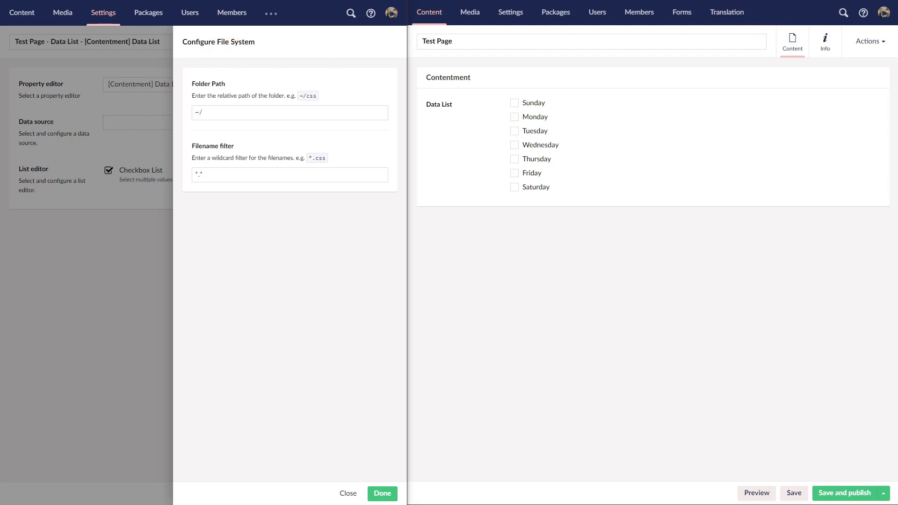
- Set the File System data source's folder path to ~/Views/Partials/Grid/Editors/
{"action": "left_click", "coordinate": [284, 85]}
{"action": "left_click", "coordinate": [263, 115]}
{"action": "key", "text": "ctrl+a"}
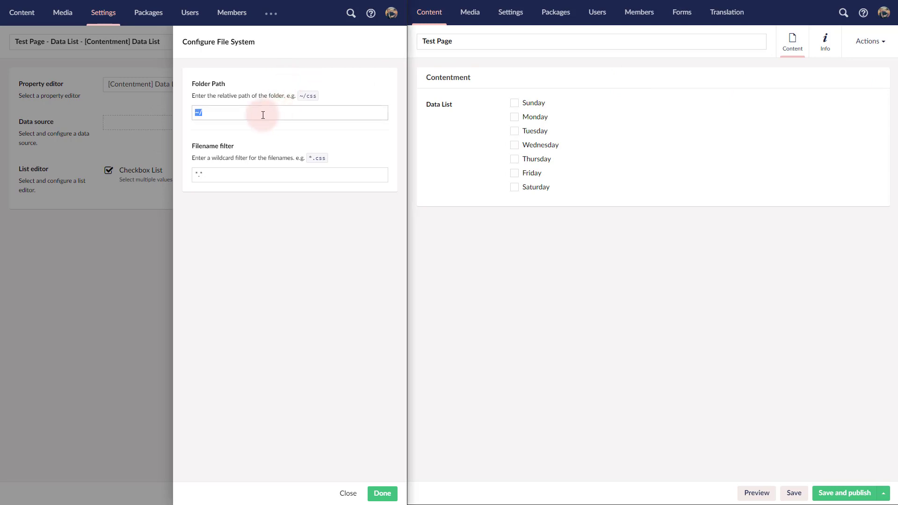
{"action": "type", "text": "~/Views/Partials/Grid/Editors/"}
{"action": "left_click_drag", "start_coordinate": [236, 112], "coordinate": [275, 108]}
{"action": "left_click", "coordinate": [301, 108]}
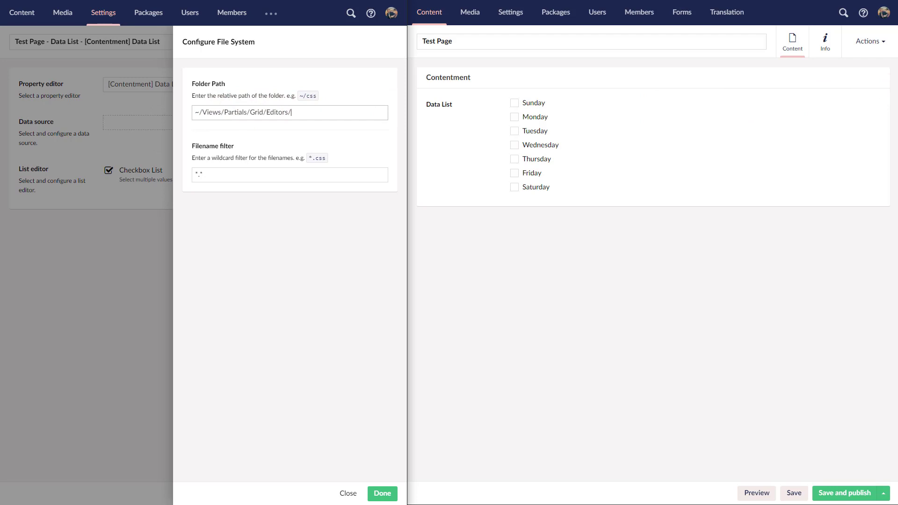
- Set the File System data source's filename filter to *.cshtml
{"action": "double_click", "coordinate": [225, 172]}
{"action": "type", "text": "*.cshtml"}
{"action": "left_click_drag", "start_coordinate": [202, 112], "coordinate": [320, 114]}
{"action": "left_click", "coordinate": [319, 113]}
{"action": "left_click", "coordinate": [255, 175]}
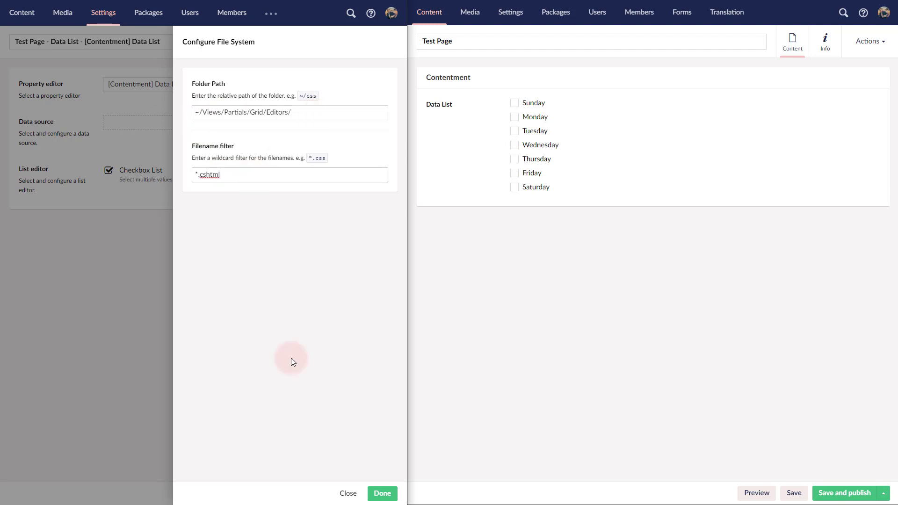
{"action": "left_click_drag", "start_coordinate": [197, 175], "coordinate": [230, 176]}
{"action": "left_click", "coordinate": [262, 173]}
- Confirm the File System configuration, saving the data type, and reload the Test Page
{"action": "left_click", "coordinate": [386, 497]}
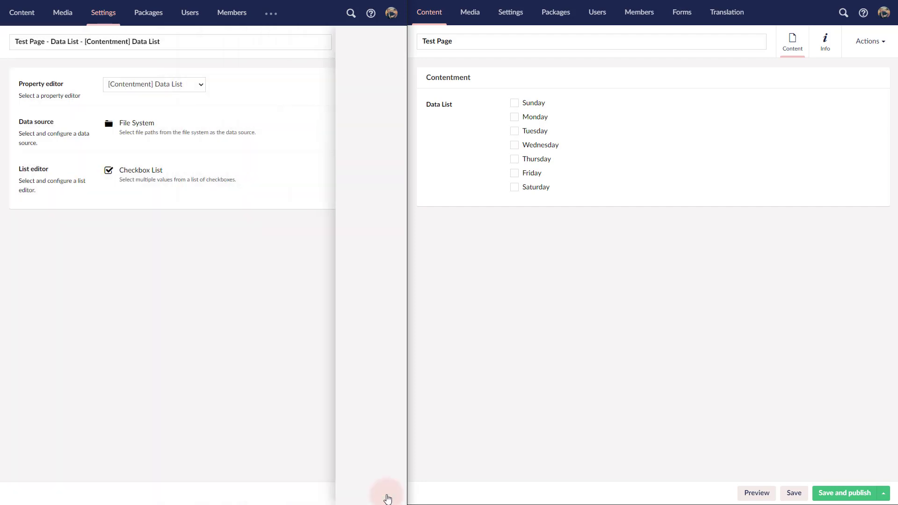
{"action": "left_click", "coordinate": [384, 495]}
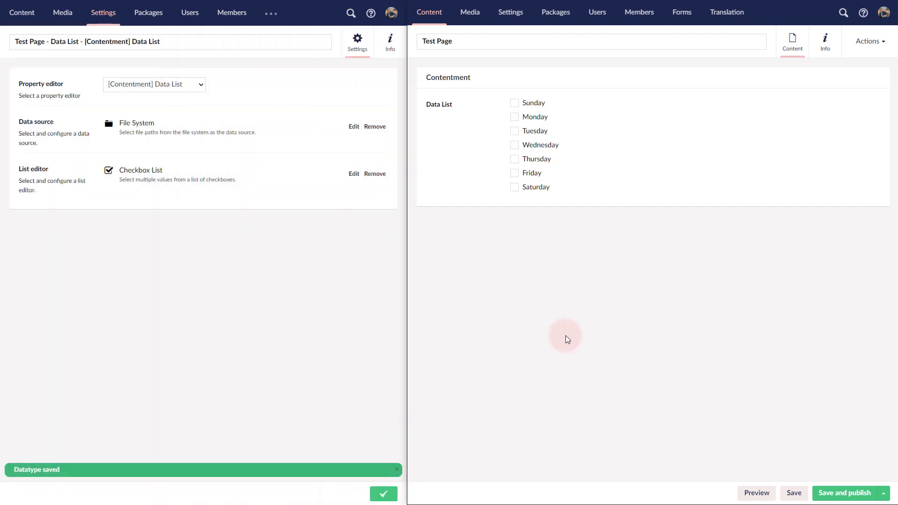
{"action": "key", "text": "F5"}
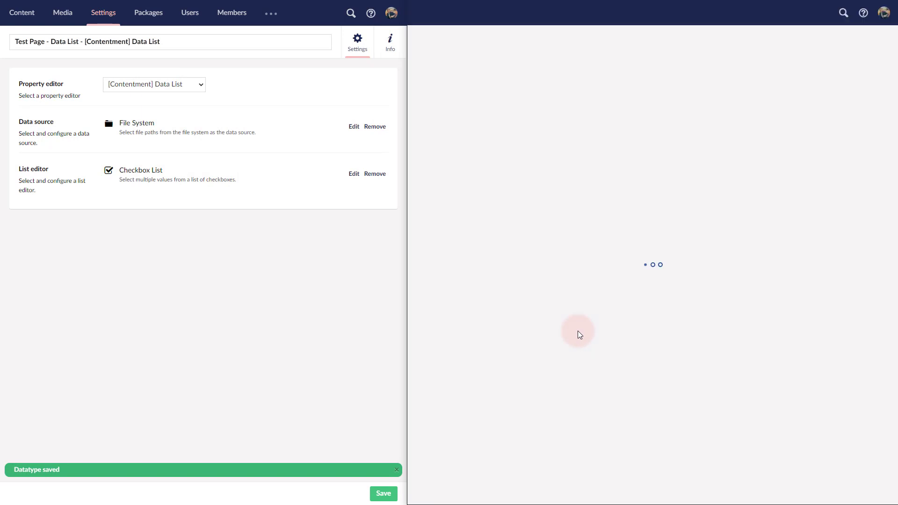
- Try ticking the Base, Macro, Media, Rte and Textstring .cshtml options in the Data List, and clear them all again
{"action": "left_click", "coordinate": [537, 103]}
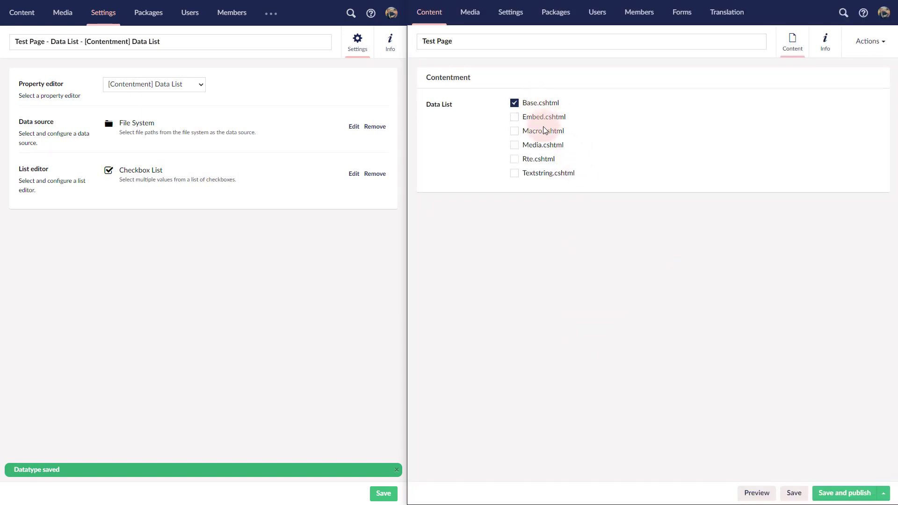
{"action": "left_click", "coordinate": [540, 131]}
{"action": "left_click", "coordinate": [540, 146]}
{"action": "left_click", "coordinate": [538, 160]}
{"action": "left_click", "coordinate": [537, 176]}
{"action": "left_click", "coordinate": [537, 145]}
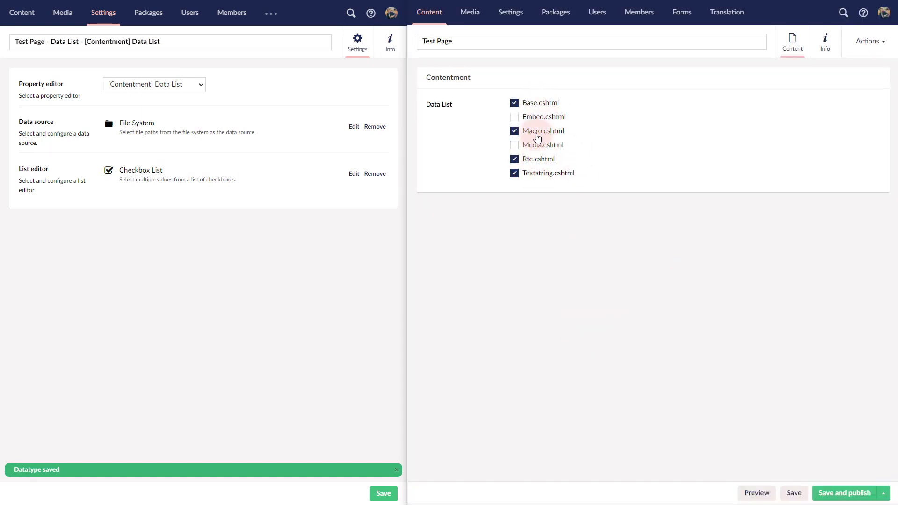
{"action": "left_click", "coordinate": [537, 131]}
{"action": "left_click", "coordinate": [538, 103]}
{"action": "left_click", "coordinate": [537, 159]}
{"action": "left_click", "coordinate": [538, 173]}
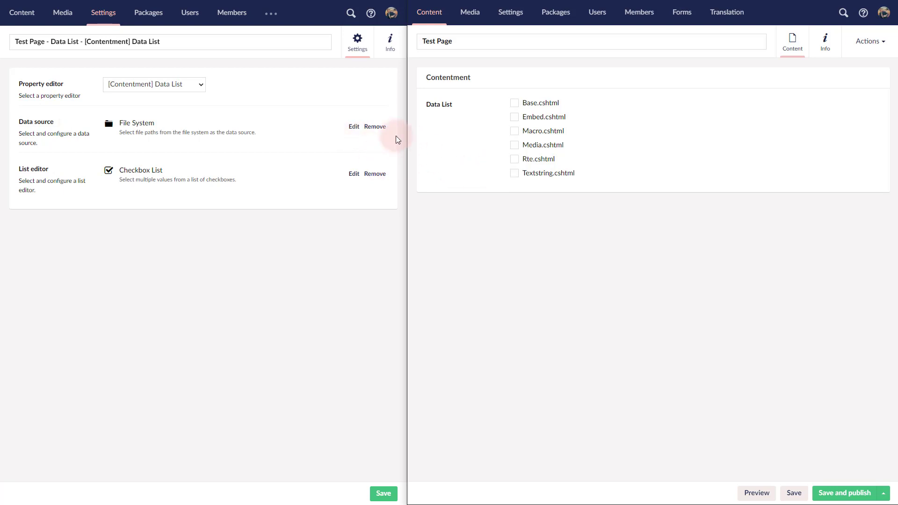
- Remove the File System data source and choose JSON Data as its replacement
{"action": "left_click", "coordinate": [367, 127]}
{"action": "left_click", "coordinate": [307, 279]}
{"action": "left_click", "coordinate": [238, 123]}
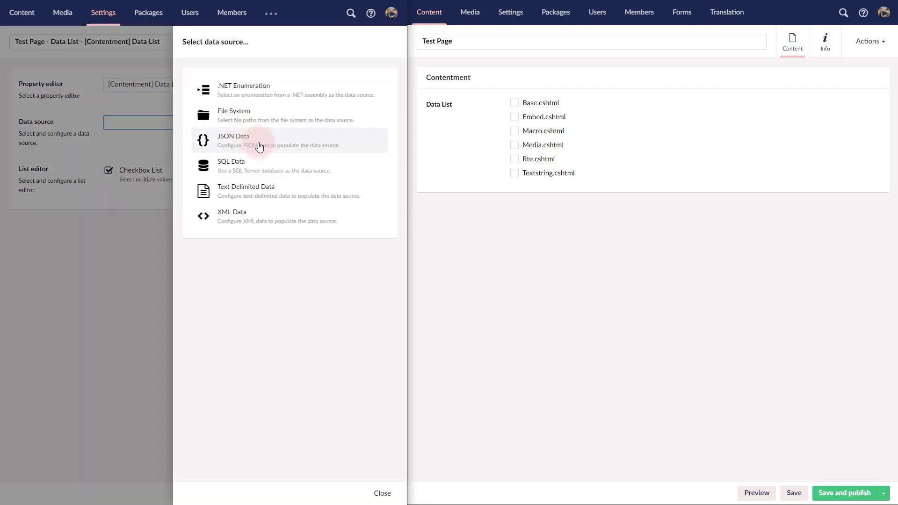
{"action": "left_click", "coordinate": [260, 147]}
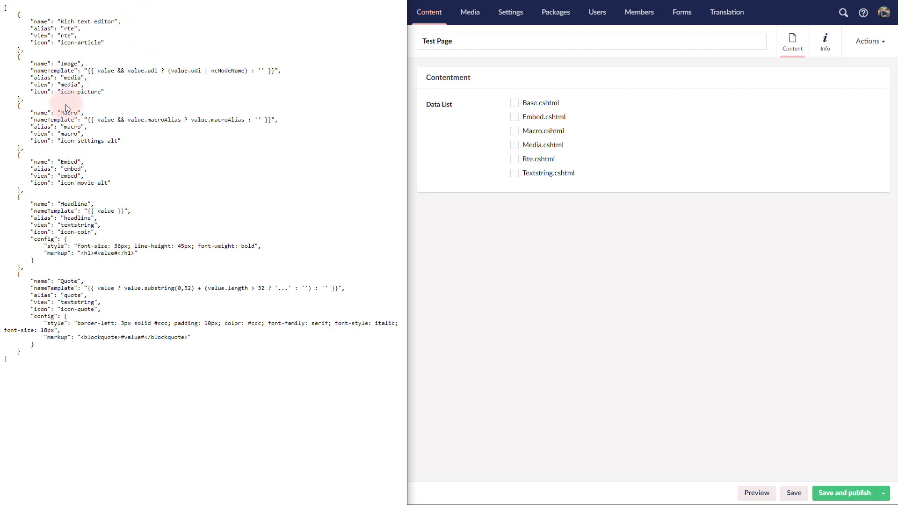
- Examine the array of grid editor items in the JSON file and return to the JSON Data configuration
{"action": "left_click_drag", "start_coordinate": [98, 86], "coordinate": [161, 216]}
{"action": "left_click", "coordinate": [161, 215]}
{"action": "left_click", "coordinate": [62, 29]}
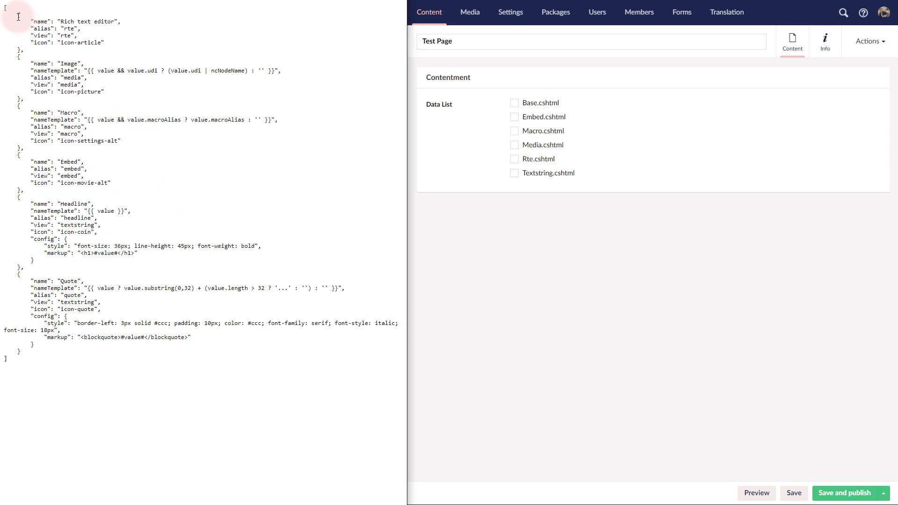
{"action": "left_click_drag", "start_coordinate": [17, 14], "coordinate": [92, 277]}
{"action": "left_click", "coordinate": [57, 7]}
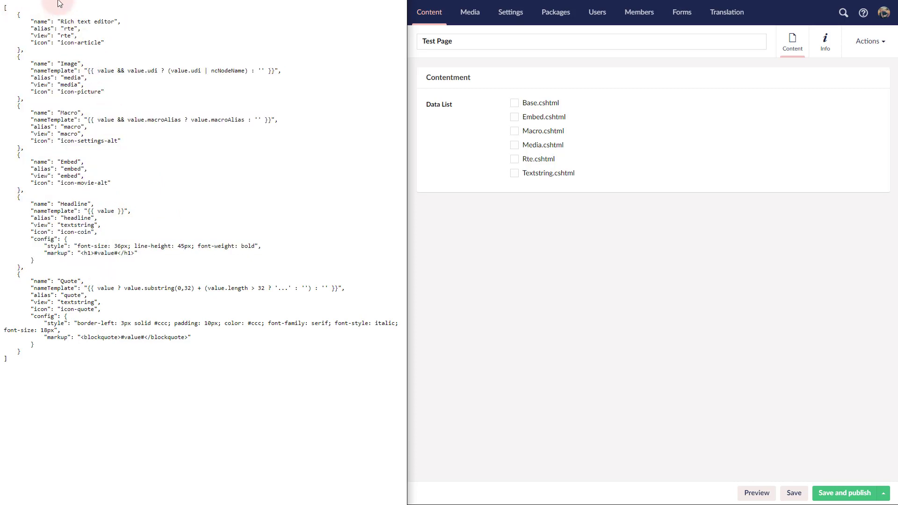
{"action": "key", "text": "alt+Tab"}
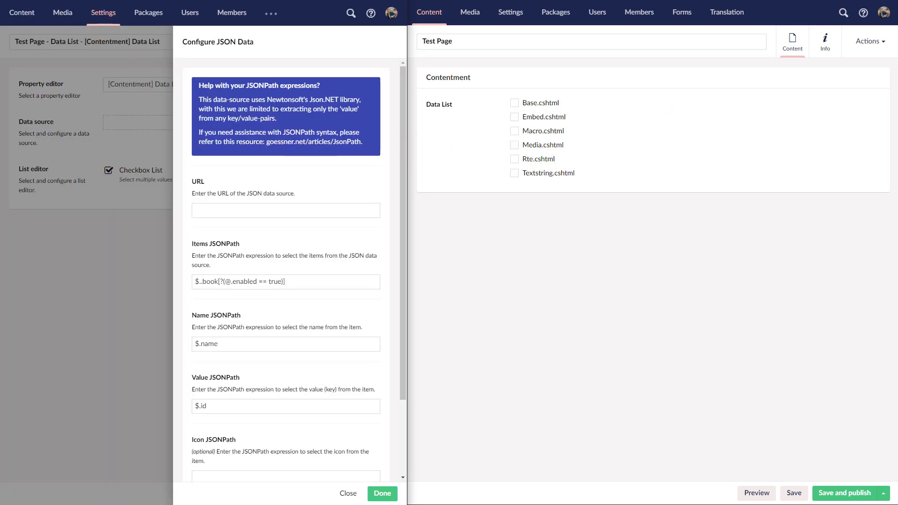
- Set the JSON data source's URL to ~/Config/grid.editors.config.js
{"action": "left_click", "coordinate": [234, 208]}
{"action": "type", "text": "~/Config/grid.editors.config.js"}
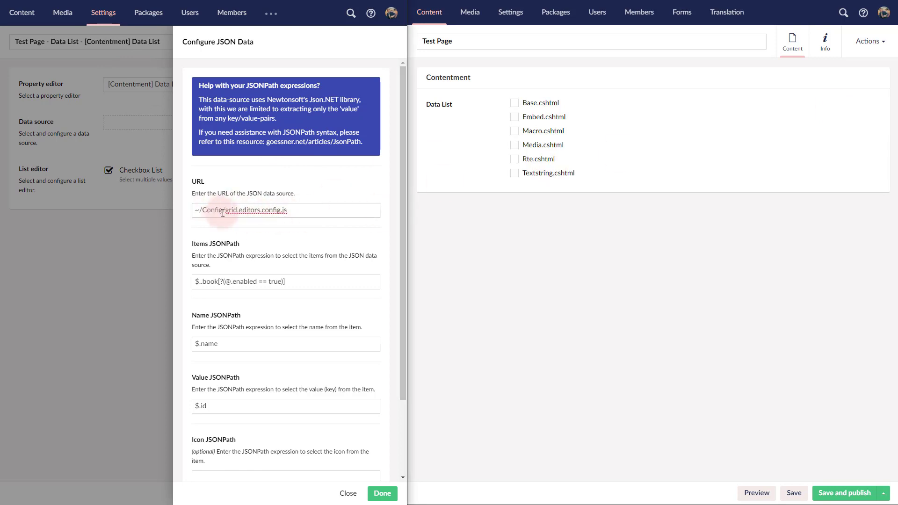
{"action": "left_click_drag", "start_coordinate": [223, 210], "coordinate": [307, 206]}
{"action": "key", "text": "alt+Tab"}
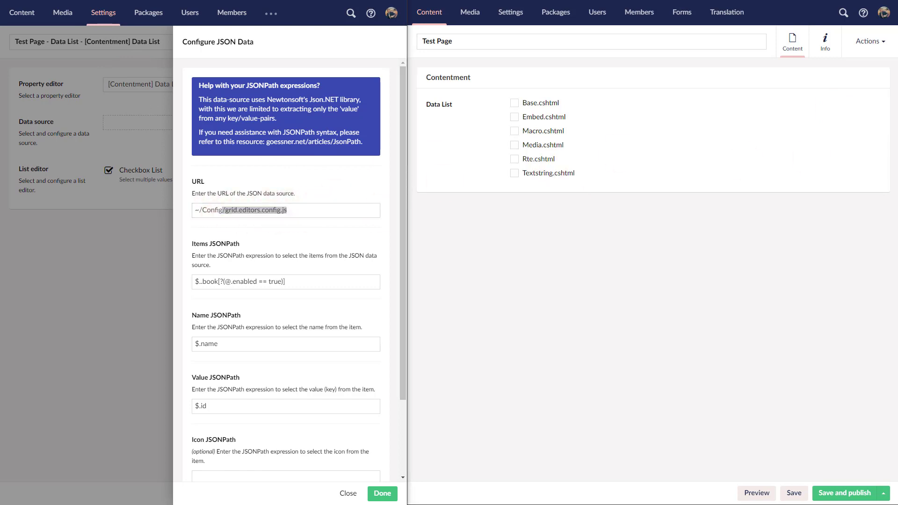
- Set the Items JSONPath expression to $[*]
{"action": "left_click", "coordinate": [257, 281]}
{"action": "key", "text": "ctrl+a"}
{"action": "type", "text": "$[*]"}
{"action": "left_click", "coordinate": [215, 265]}
{"action": "left_click", "coordinate": [203, 253]}
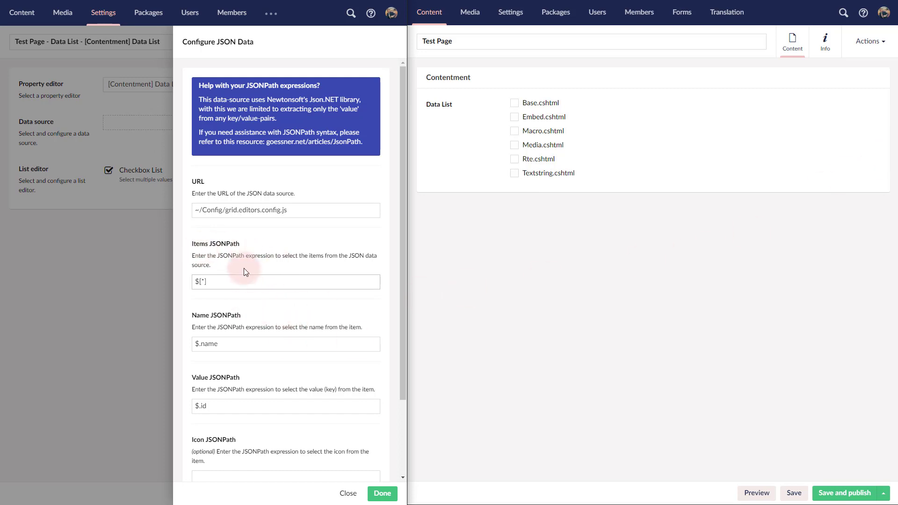
- Check the name and alias keys in the JSON file and set the Value JSONPath expression to $.alias
{"action": "key", "text": "ctrl+Tab"}
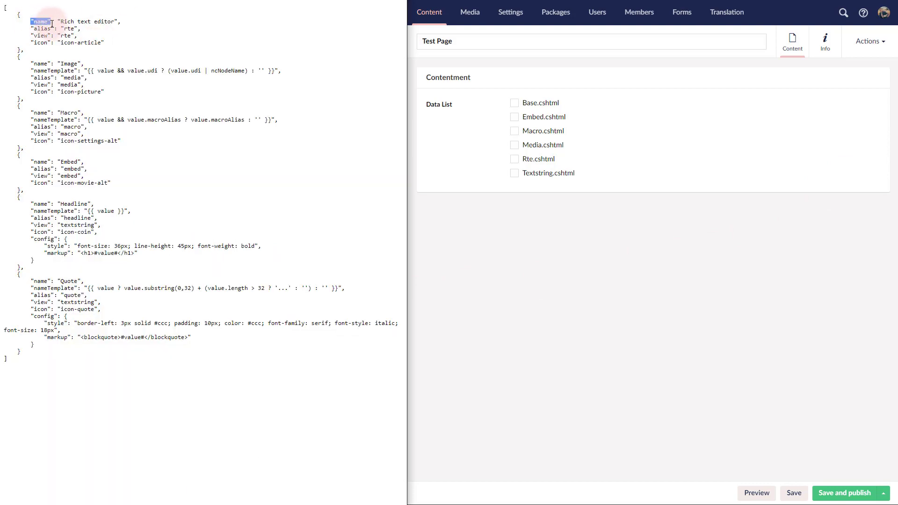
{"action": "left_click_drag", "start_coordinate": [31, 29], "coordinate": [77, 29]}
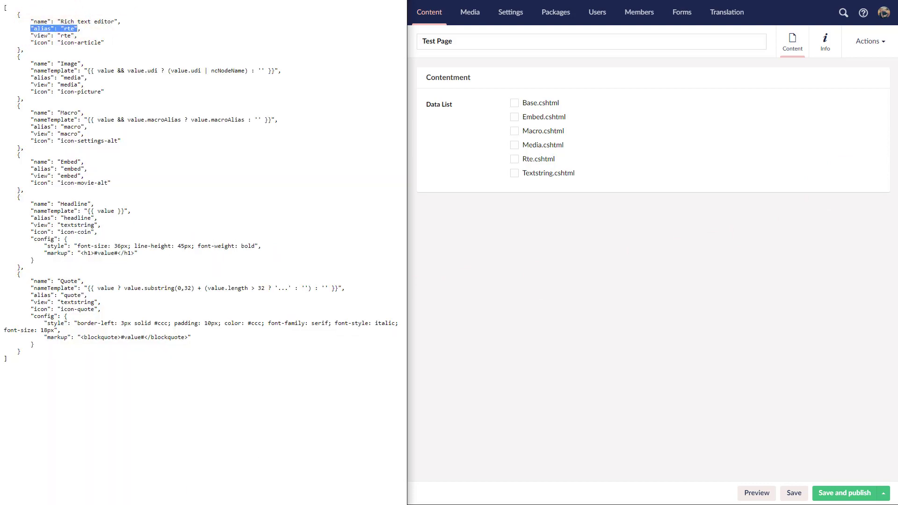
{"action": "key", "text": "ctrl+w"}
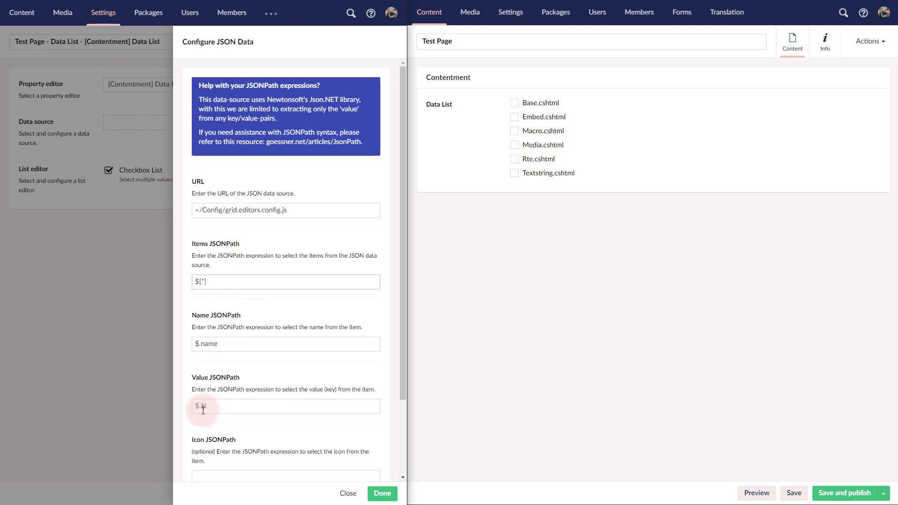
{"action": "left_click_drag", "start_coordinate": [203, 410], "coordinate": [240, 379]}
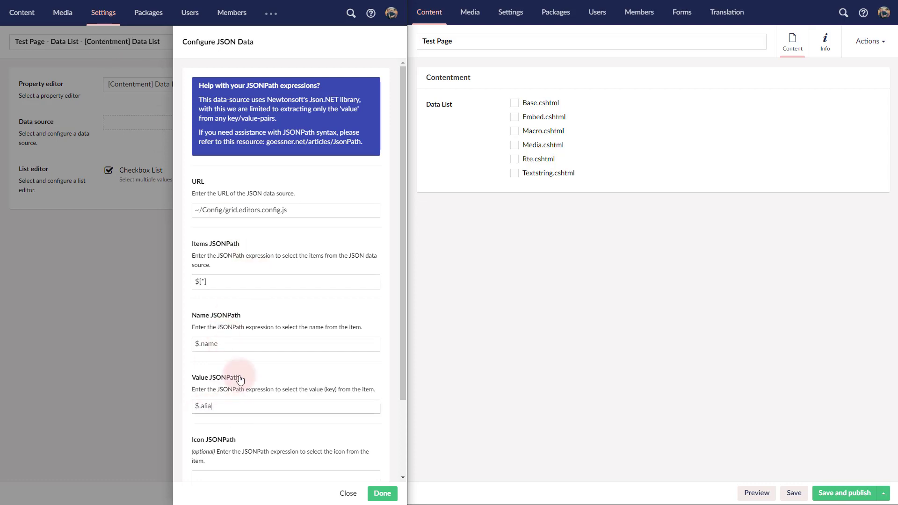
- Confirm the JSON Data configuration, save the data type and reload the test page
{"action": "left_click", "coordinate": [382, 495]}
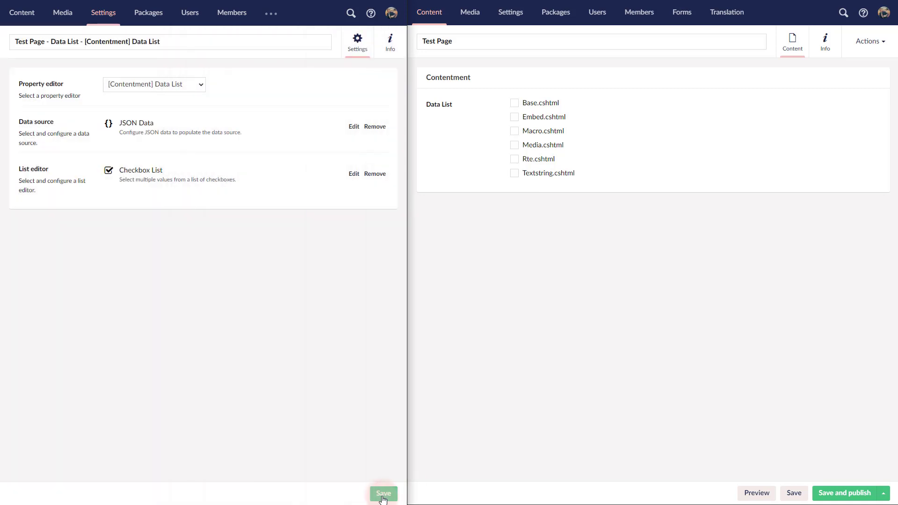
{"action": "left_click", "coordinate": [383, 496]}
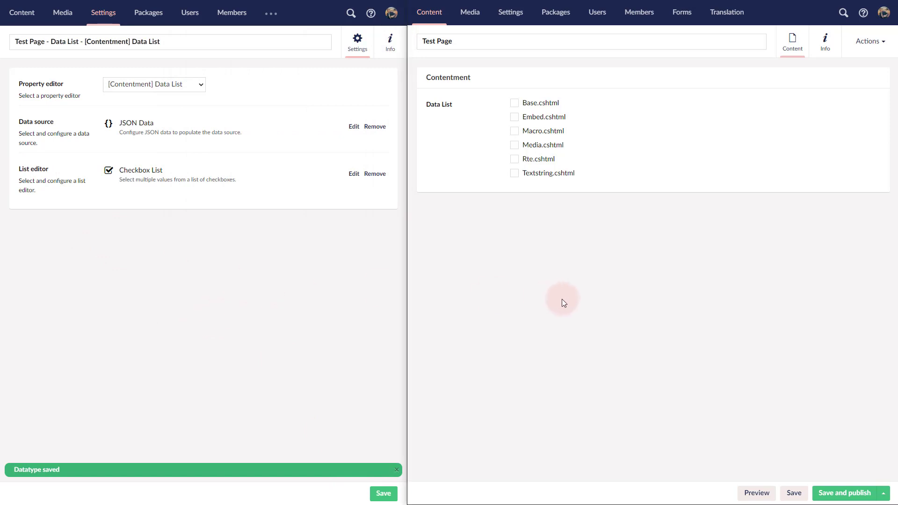
{"action": "left_click", "coordinate": [442, 8]}
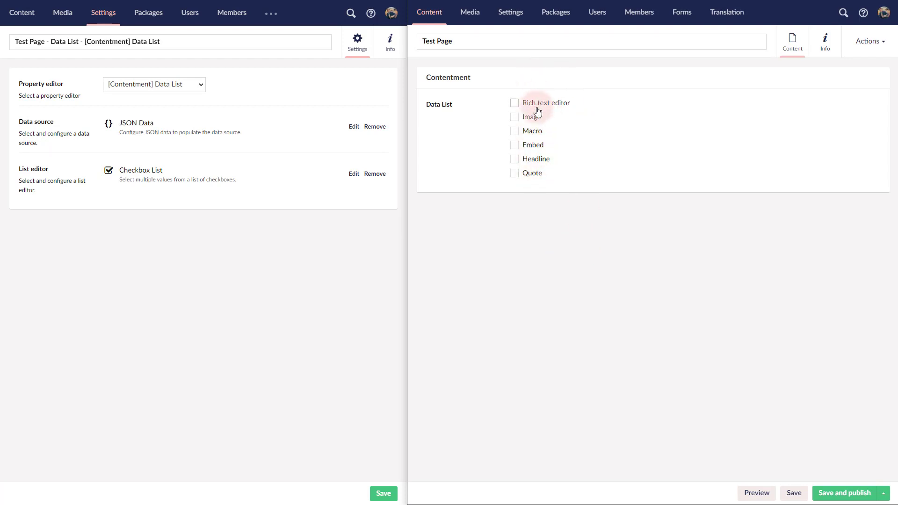
- Compare the JSON file's name and alias keys with the test page's list, ticking Rich text editor and Image, and return to the data type
{"action": "key", "text": "alt+Tab"}
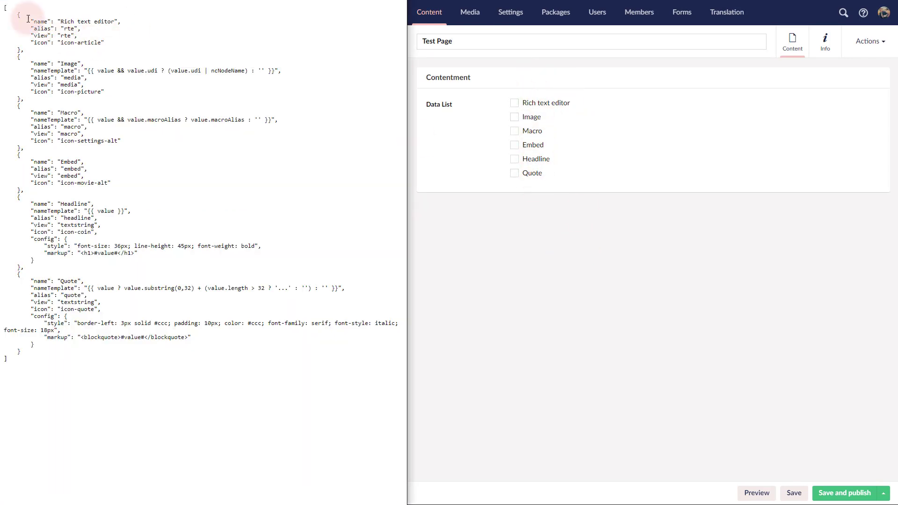
{"action": "left_click_drag", "start_coordinate": [27, 21], "coordinate": [132, 21]}
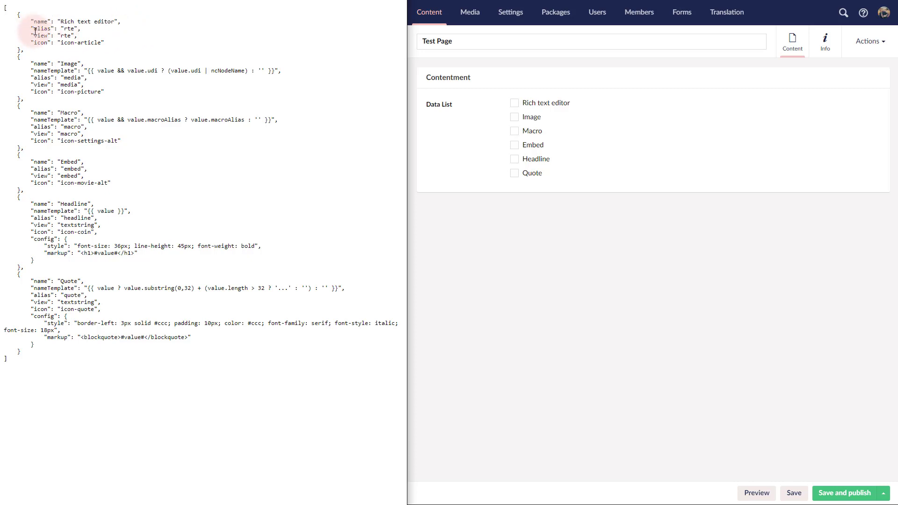
{"action": "left_click_drag", "start_coordinate": [34, 28], "coordinate": [81, 28]}
{"action": "left_click", "coordinate": [526, 103]}
{"action": "left_click", "coordinate": [529, 117]}
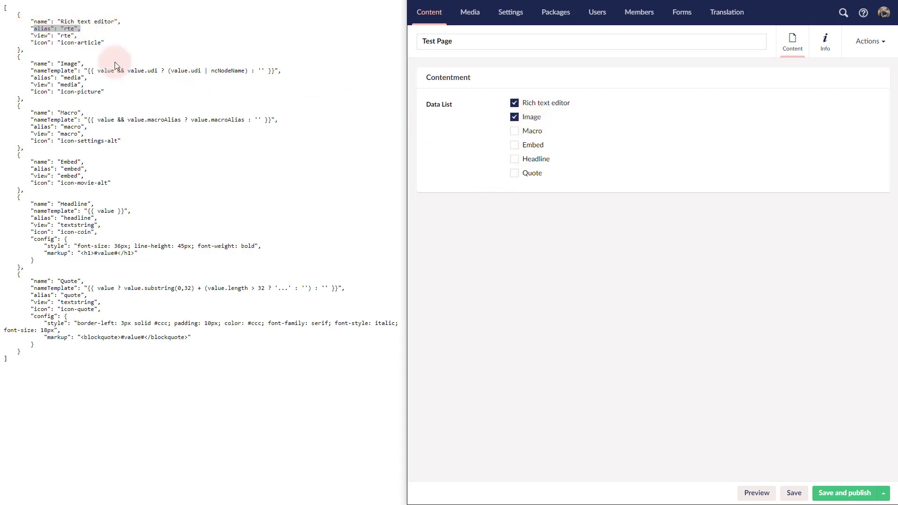
{"action": "left_click", "coordinate": [34, 29]}
{"action": "left_click_drag", "start_coordinate": [30, 29], "coordinate": [81, 28]}
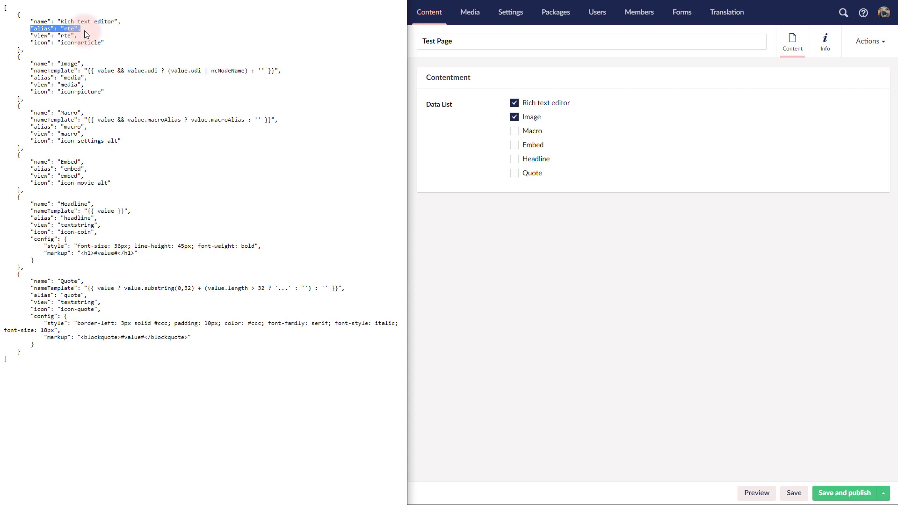
{"action": "key", "text": "alt+Tab"}
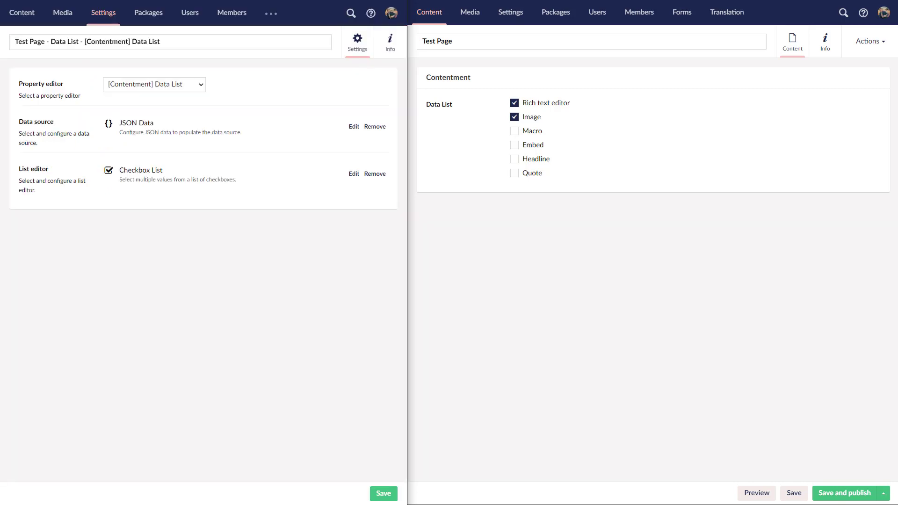
- Remove the JSON Data source and choose SQL Data as its replacement
{"action": "left_click", "coordinate": [374, 128]}
{"action": "left_click", "coordinate": [308, 279]}
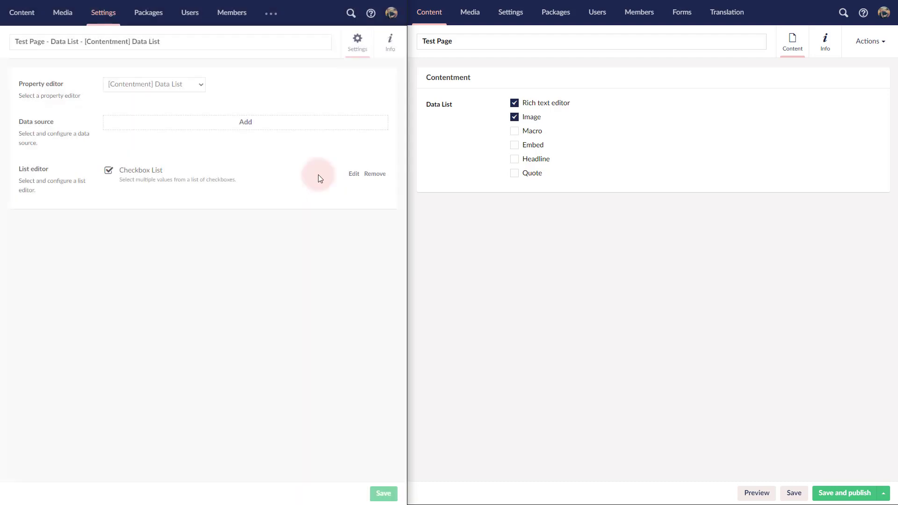
{"action": "left_click", "coordinate": [229, 124]}
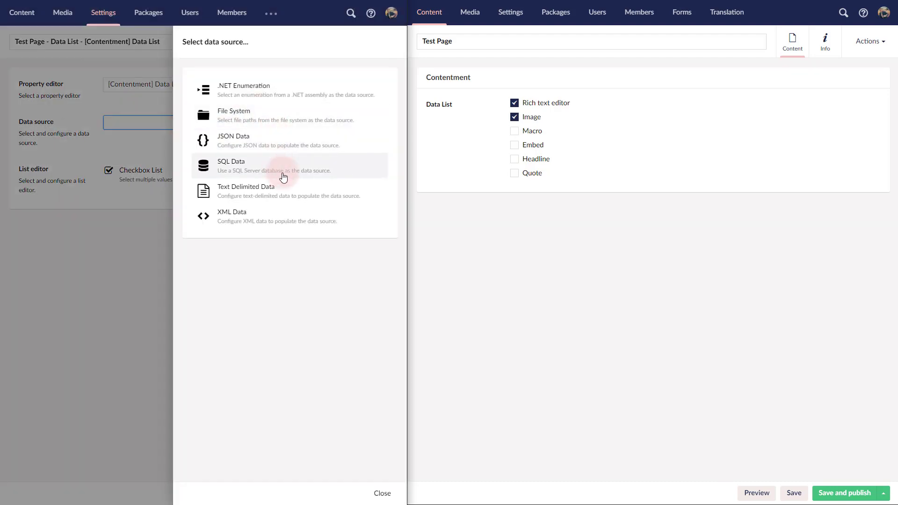
{"action": "left_click", "coordinate": [283, 177]}
- Replace the SQL query with one selecting text and uniqueId from umbracoNode for nodeObjectType '30A2A501-1978-4DDB-A57B-F7EFED43BA3C', ordered by sortOrder ascending
{"action": "scroll", "coordinate": [316, 311], "scroll_direction": "down", "scroll_amount": 1}
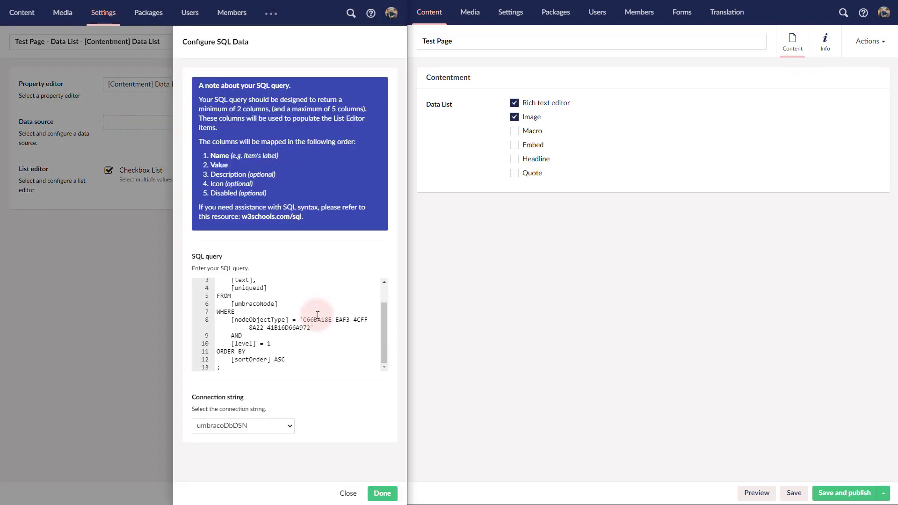
{"action": "scroll", "coordinate": [317, 315], "scroll_direction": "up", "scroll_amount": 1}
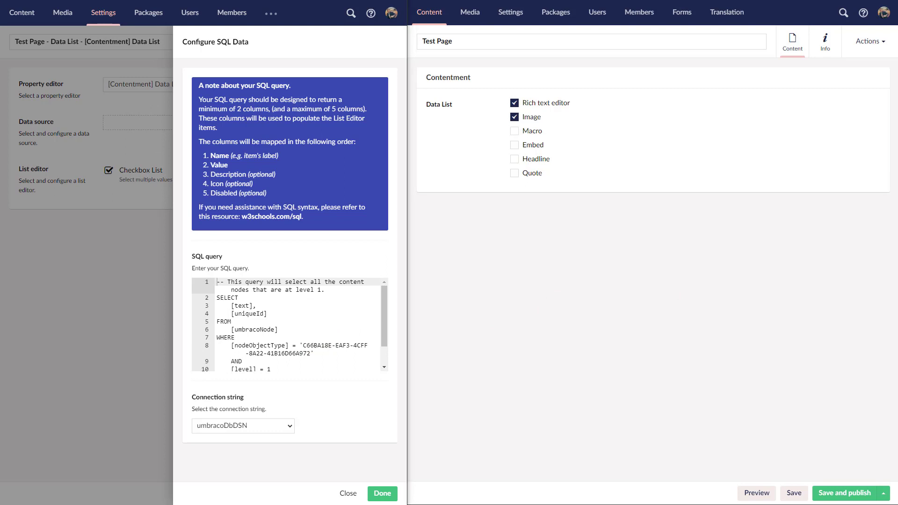
{"action": "left_click", "coordinate": [304, 339]}
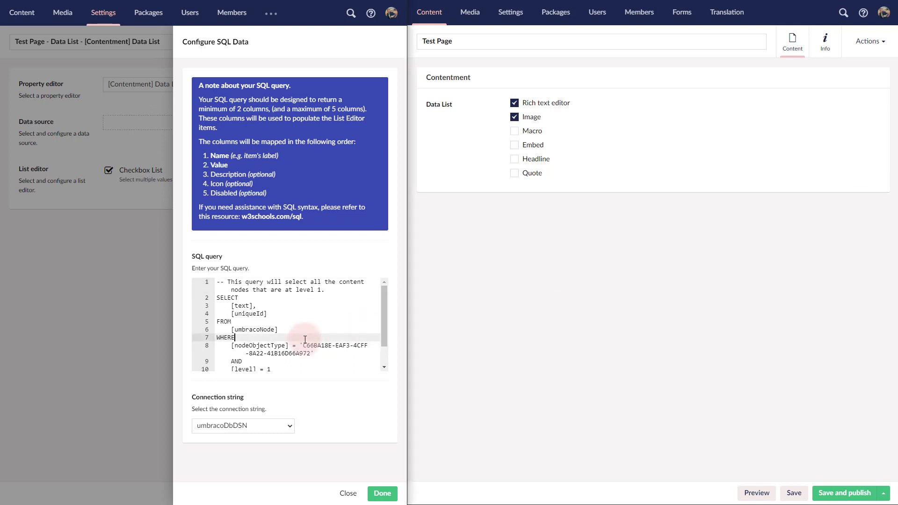
{"action": "key", "text": "ctrl+a"}
{"action": "type", "text": "-- This query will select all the content nodes that are at level 1. SELECT     [text],     [uniqueId] FROM     [umbracoNode] WHERE     [nodeObjectType] = '30A2A501-1978-4DDB-A57B-F7EFED43BA3C' ORDER BY     [sortOrder] ASC ;"}
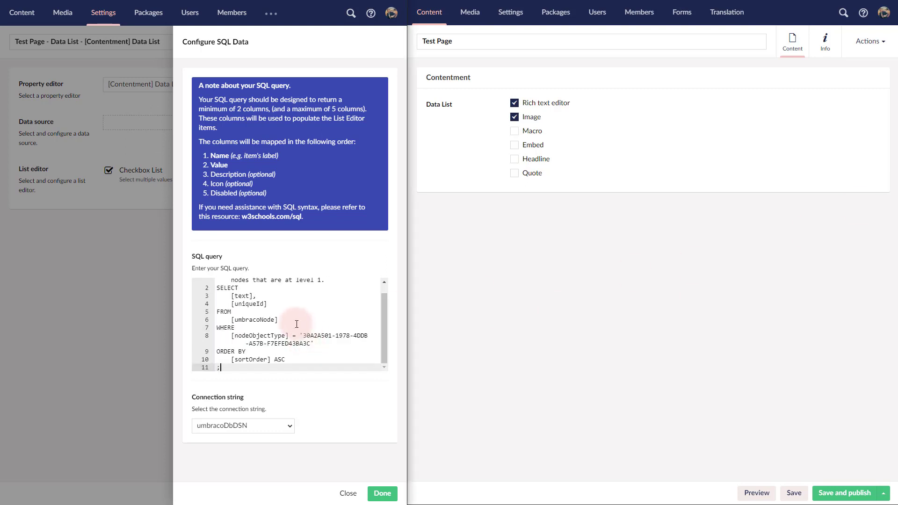
- Keep umbracoDbDSN as the connection string, confirm the SQL Data configuration and save the data type
{"action": "left_click", "coordinate": [287, 426]}
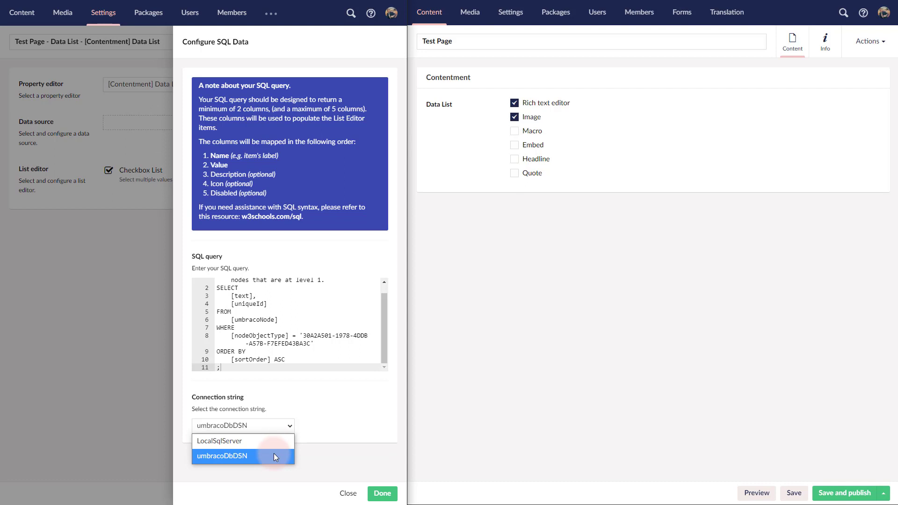
{"action": "left_click", "coordinate": [381, 494]}
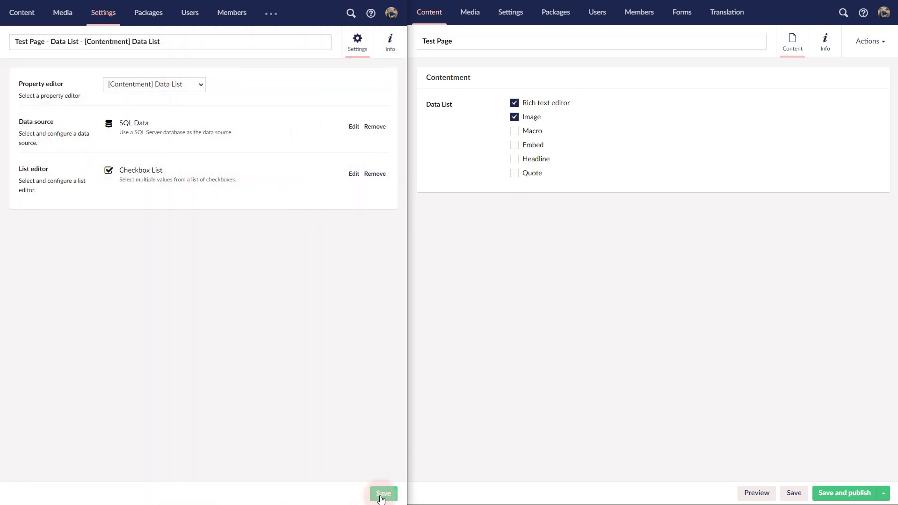
{"action": "left_click", "coordinate": [381, 494]}
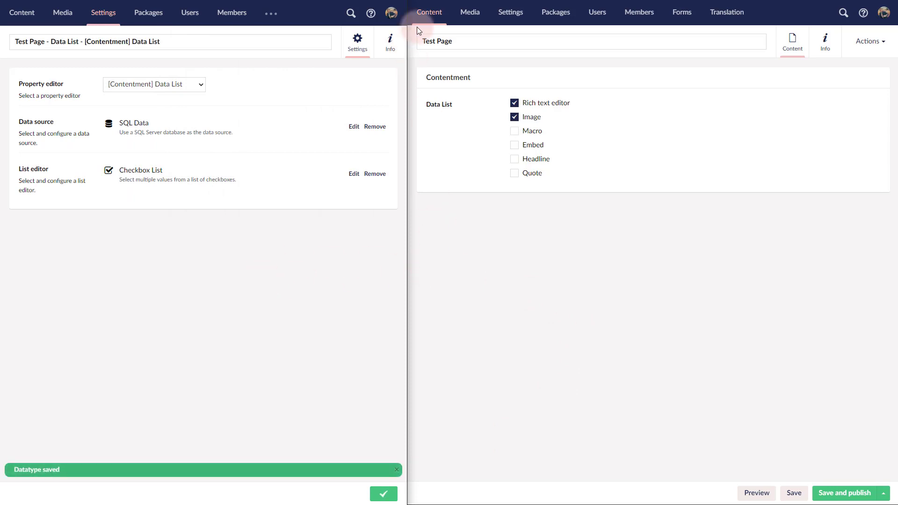
- Reload the test page and look through the Data List options supplied by the SQL query
{"action": "left_click", "coordinate": [454, 0]}
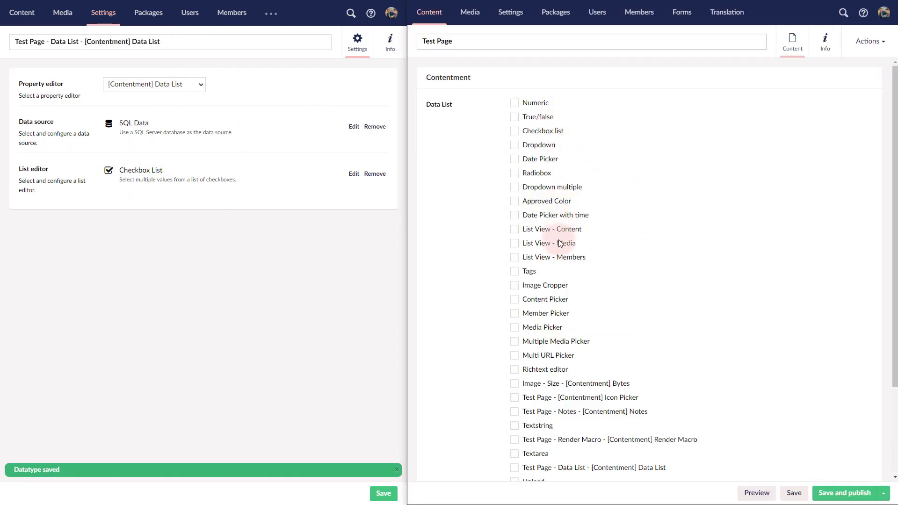
{"action": "scroll", "coordinate": [559, 240], "scroll_direction": "down", "scroll_amount": 3}
{"action": "scroll", "coordinate": [559, 245], "scroll_direction": "up", "scroll_amount": 3}
- Remove the SQL Data source and choose XML Data as its replacement
{"action": "left_click", "coordinate": [374, 126]}
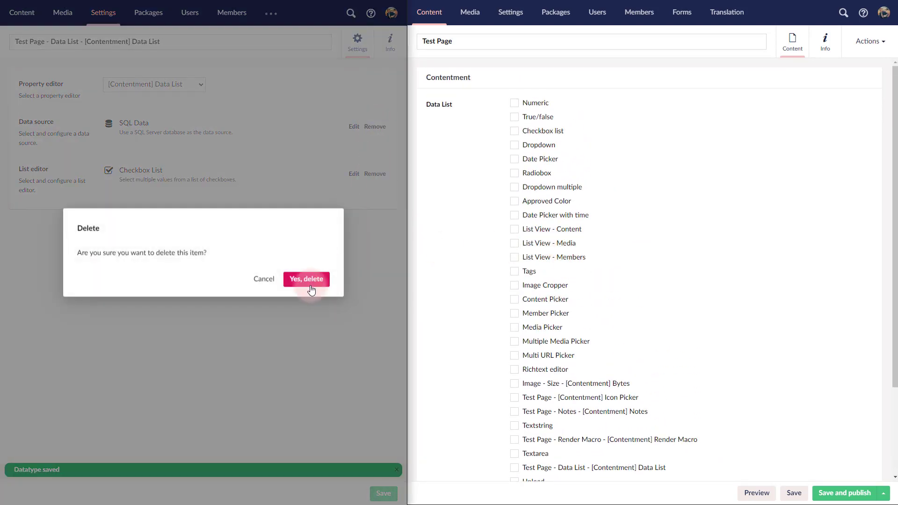
{"action": "left_click", "coordinate": [307, 279]}
{"action": "left_click", "coordinate": [277, 122]}
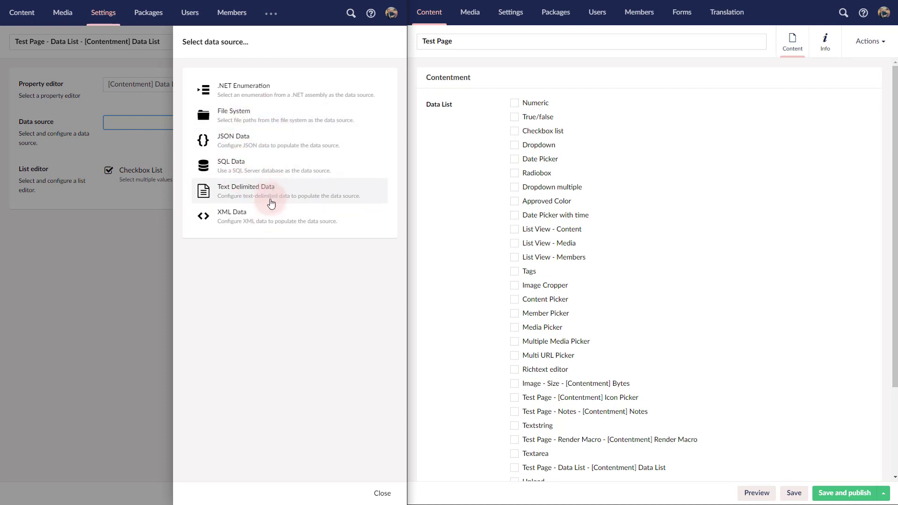
{"action": "left_click", "coordinate": [238, 228]}
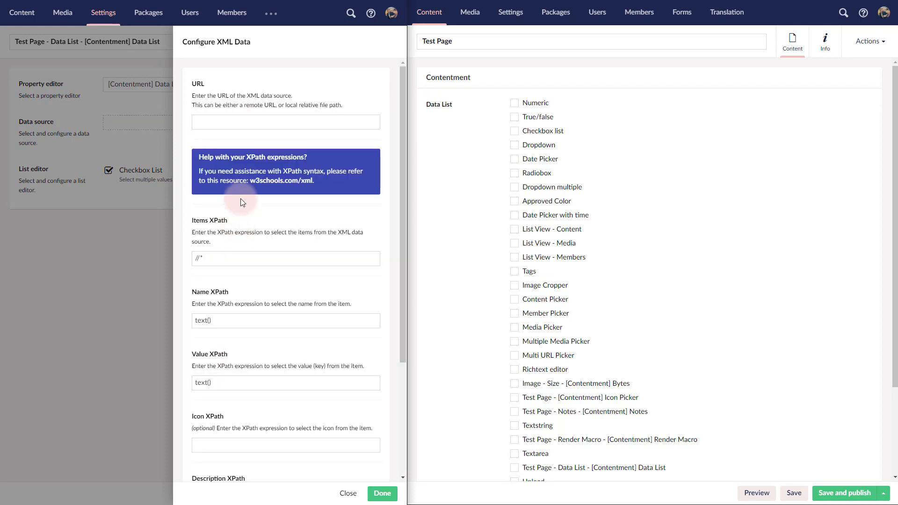
- Examine the URL and the items, name, value, icon and description XPath fields in the XML Data configuration
{"action": "scroll", "coordinate": [236, 263], "scroll_direction": "down", "scroll_amount": 4}
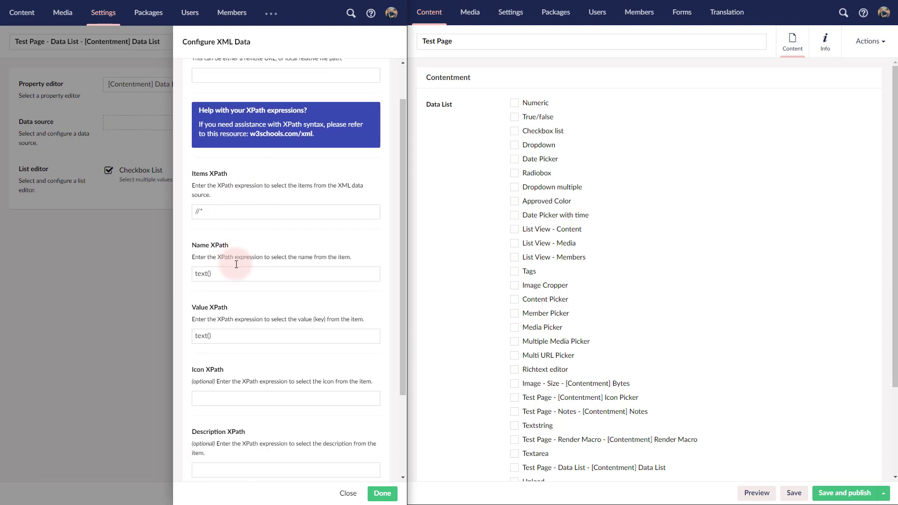
{"action": "scroll", "coordinate": [226, 195], "scroll_direction": "up", "scroll_amount": 4}
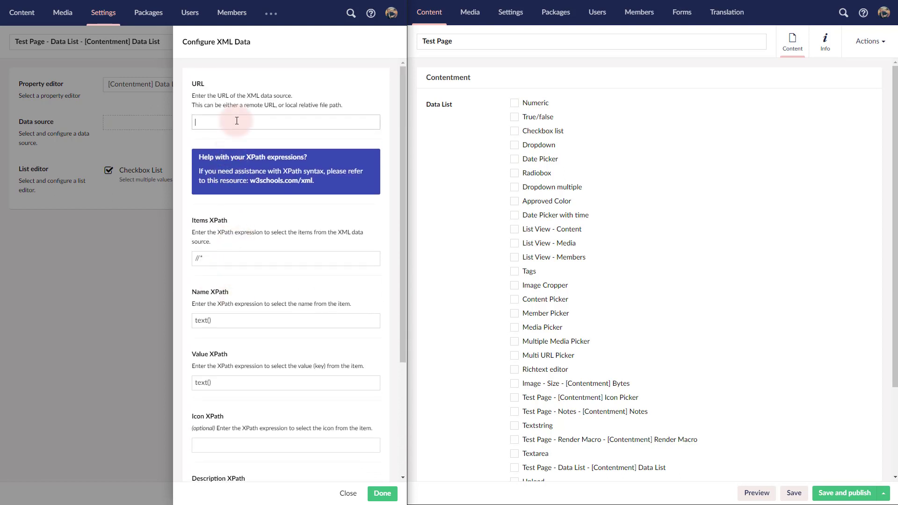
{"action": "left_click_drag", "start_coordinate": [242, 260], "coordinate": [181, 259]}
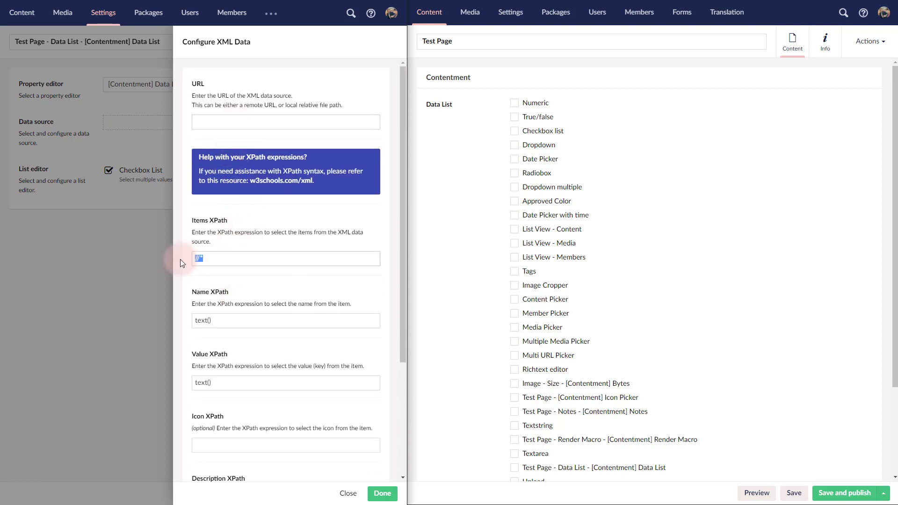
{"action": "left_click", "coordinate": [258, 321]}
{"action": "scroll", "coordinate": [256, 343], "scroll_direction": "down", "scroll_amount": 3}
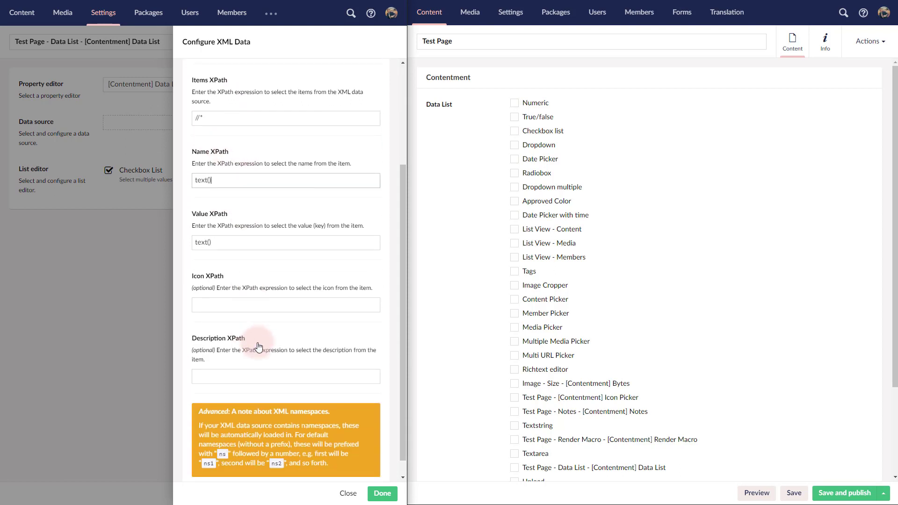
{"action": "scroll", "coordinate": [281, 355], "scroll_direction": "up", "scroll_amount": 3}
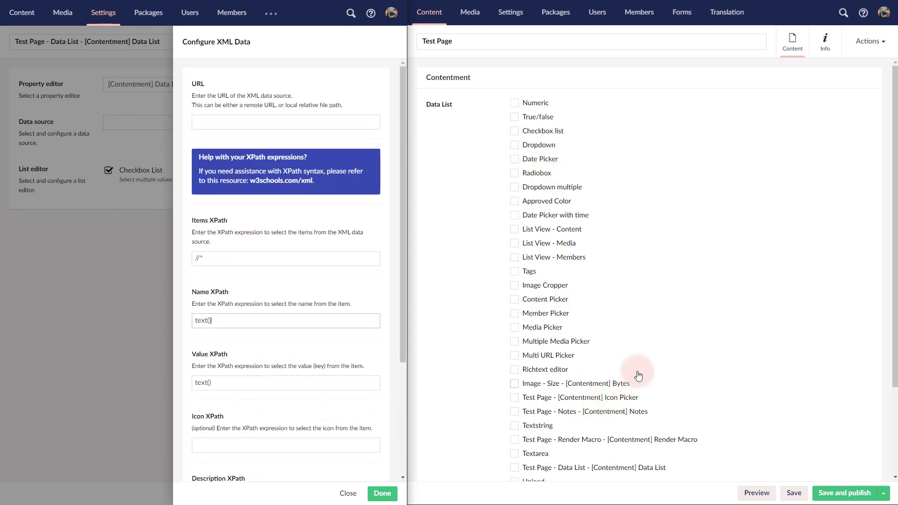